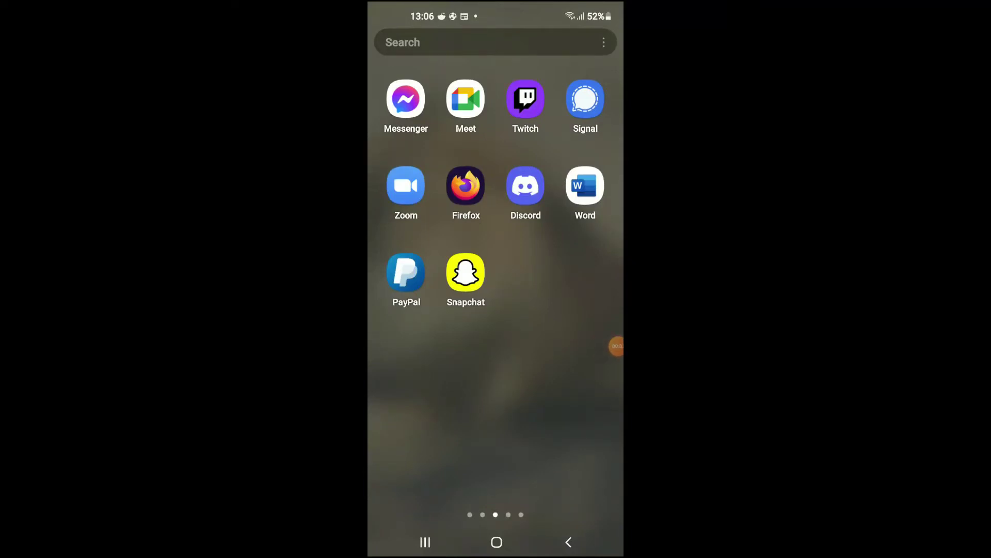
Step: Swipe to the home screen page holding the Trust Wallet and CoinMarketCap icons
mouse_move(573, 310)
mouse_down()
mouse_move(418, 310)
mouse_move(589, 309)
mouse_up()
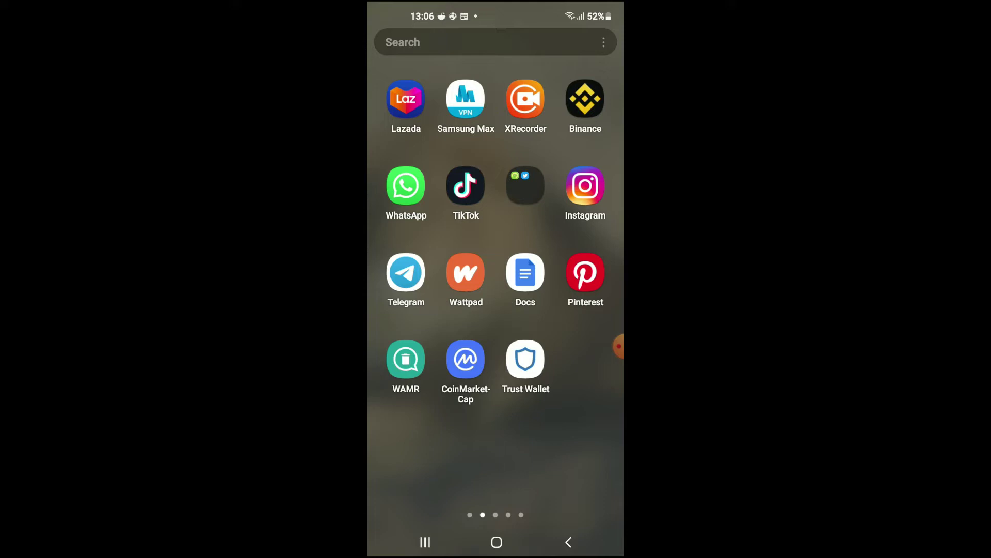
Step: Launch Trust Wallet and view the BNB coin's details page
click(525, 359)
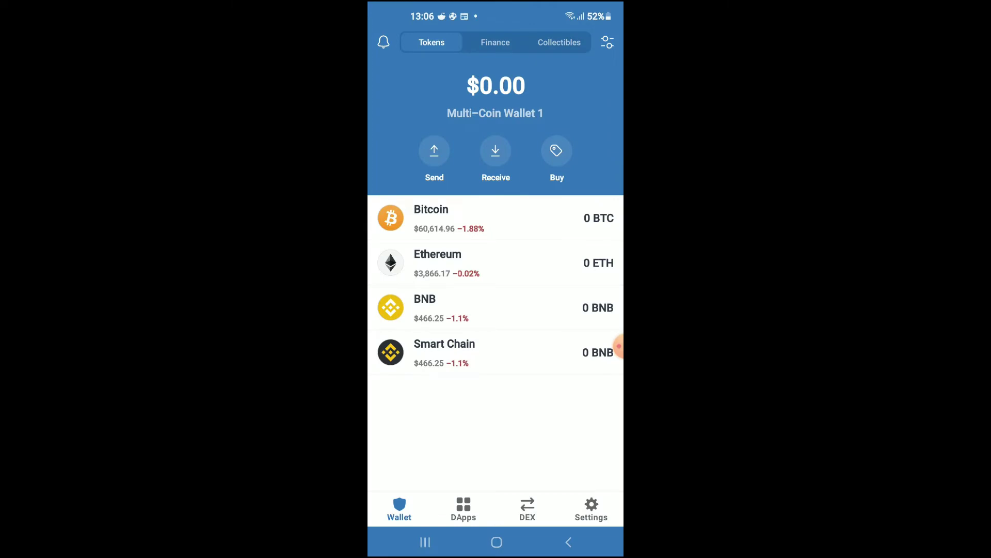
click(464, 307)
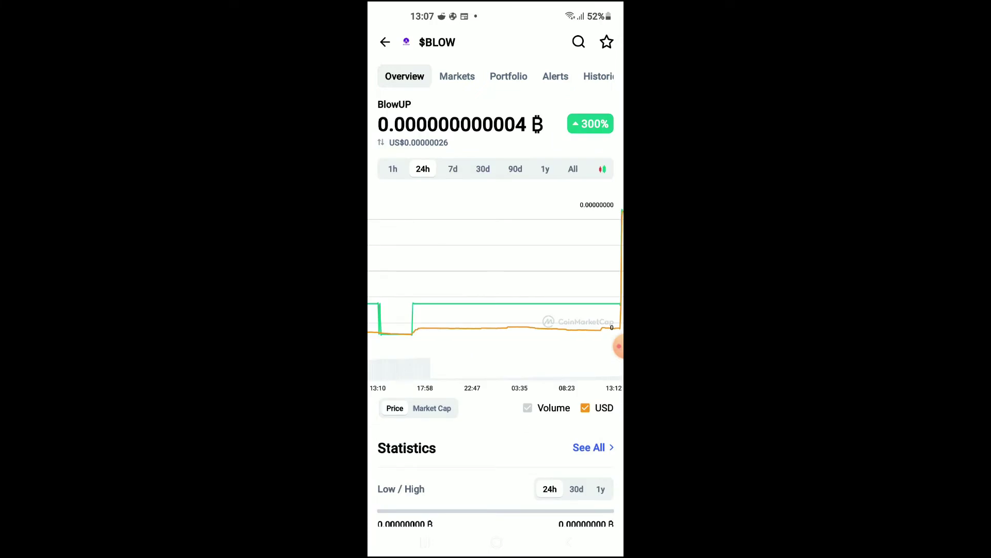
scroll(496, 310, down, 3)
scroll(495, 310, down, 2)
scroll(495, 310, down, 4)
scroll(496, 311, down, 2)
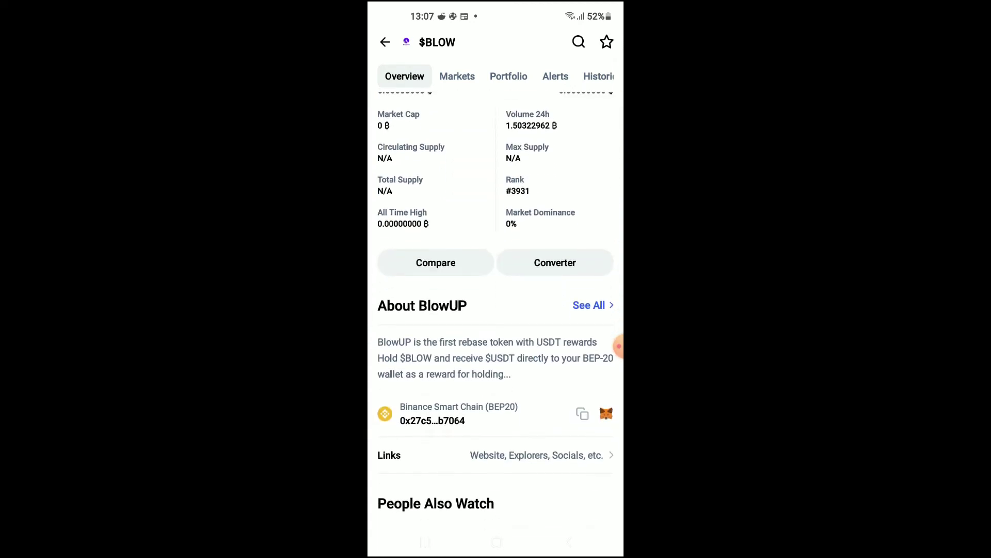
scroll(496, 310, up, 1)
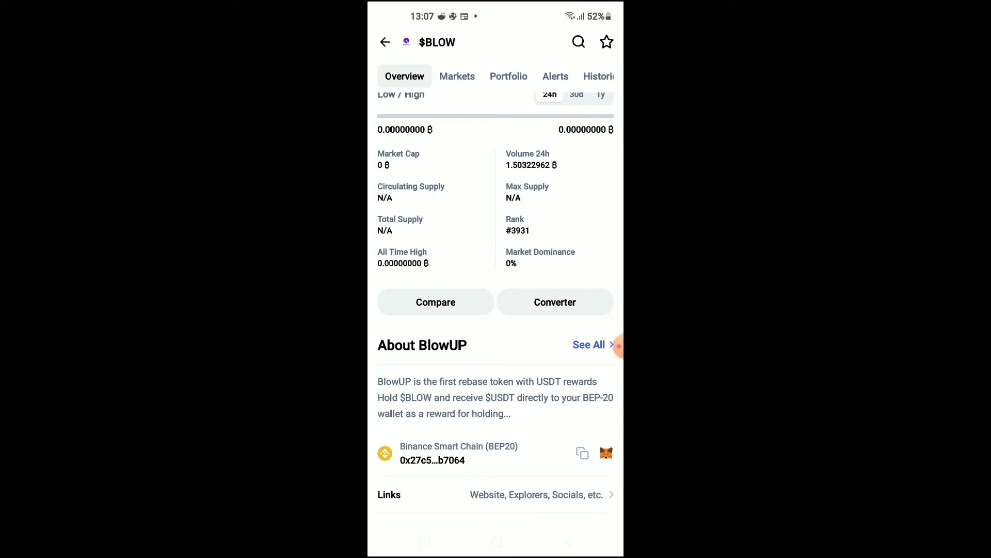
Step: Copy BlowUP's BEP20 contract address and switch back to Trust Wallet via Recents
click(581, 452)
click(425, 542)
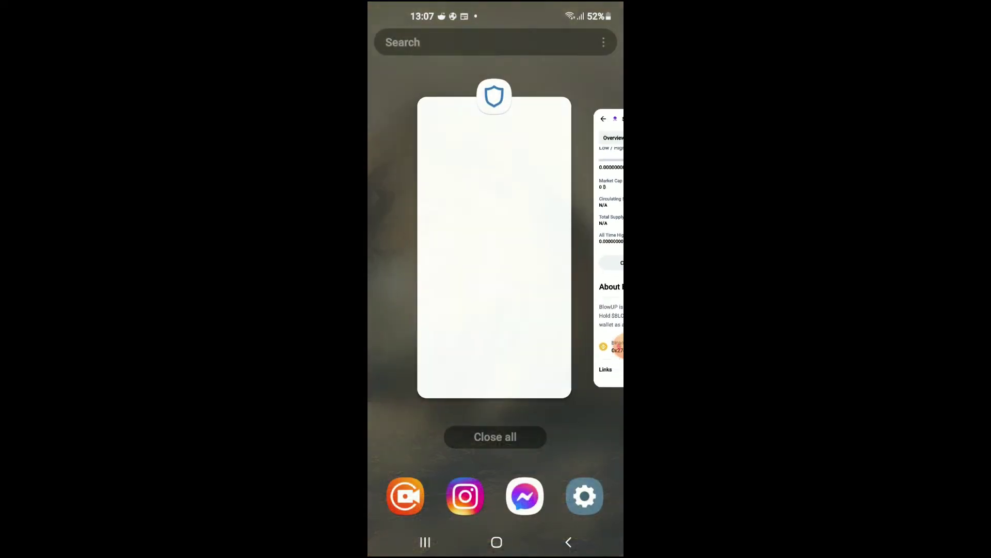
click(495, 247)
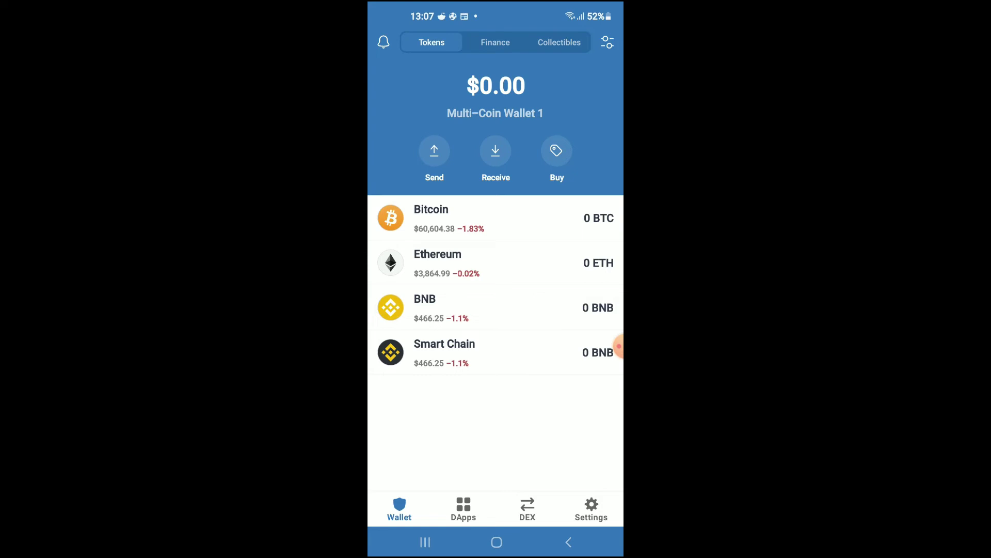
Step: Load pancakeswap.finance/swap from the DApps tab's browser history
click(463, 508)
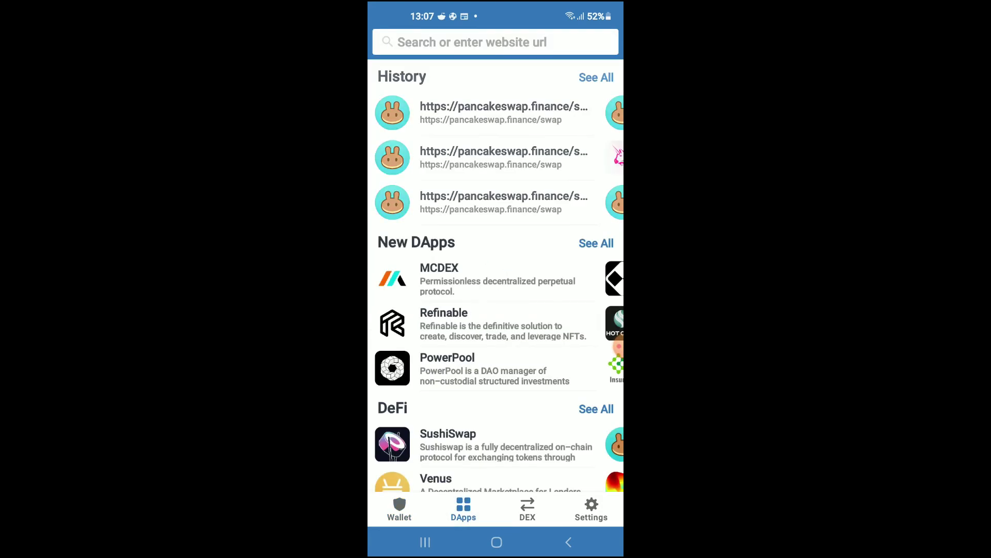
scroll(496, 275, down, 5)
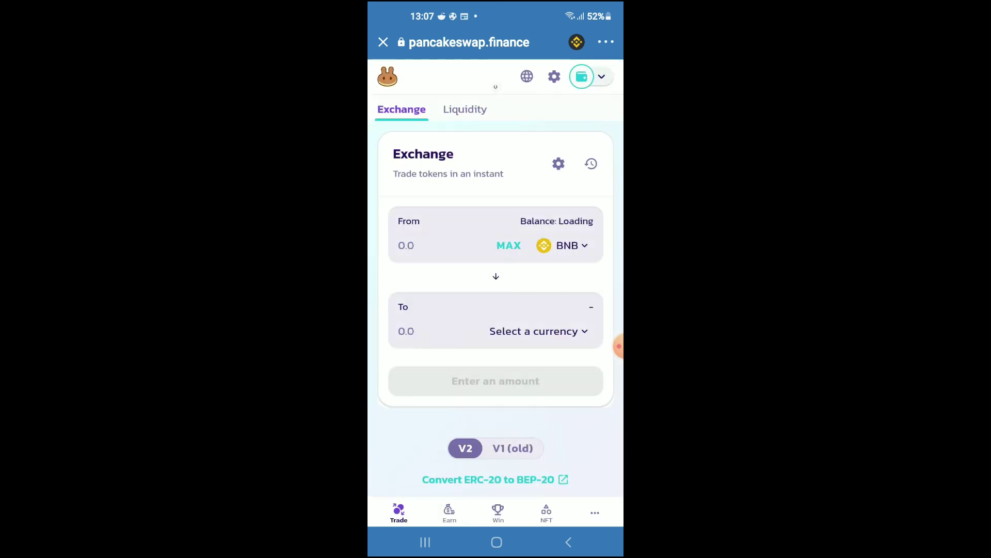
Step: Paste the contract address, import BlowUP ($BLOW) and set it as the receive token
click(539, 332)
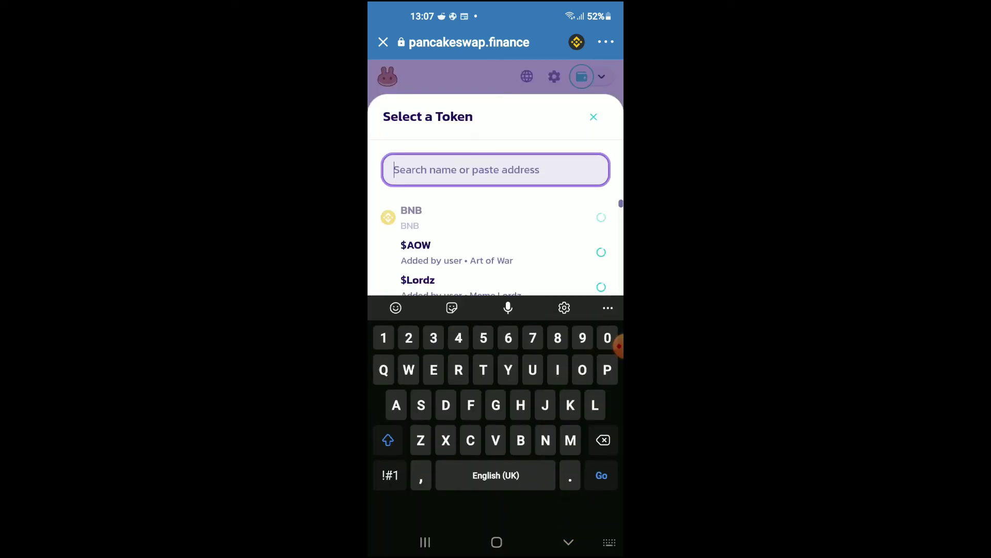
key(ctrl+v)
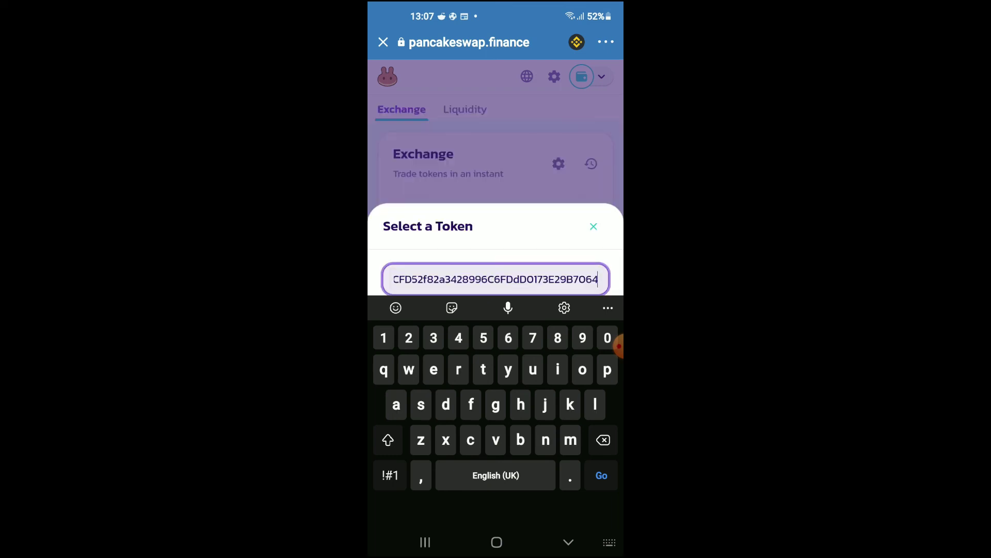
click(568, 543)
click(563, 321)
click(392, 441)
click(576, 441)
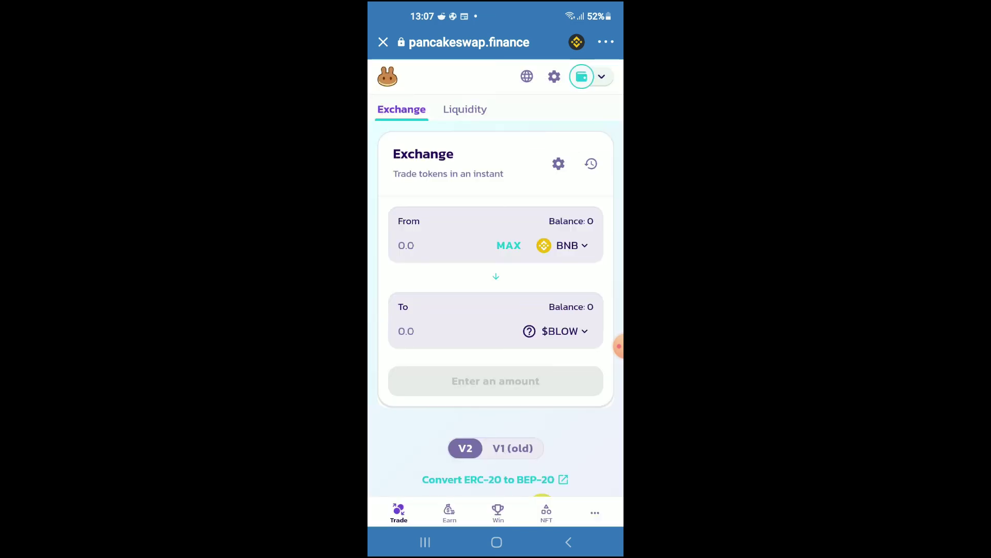